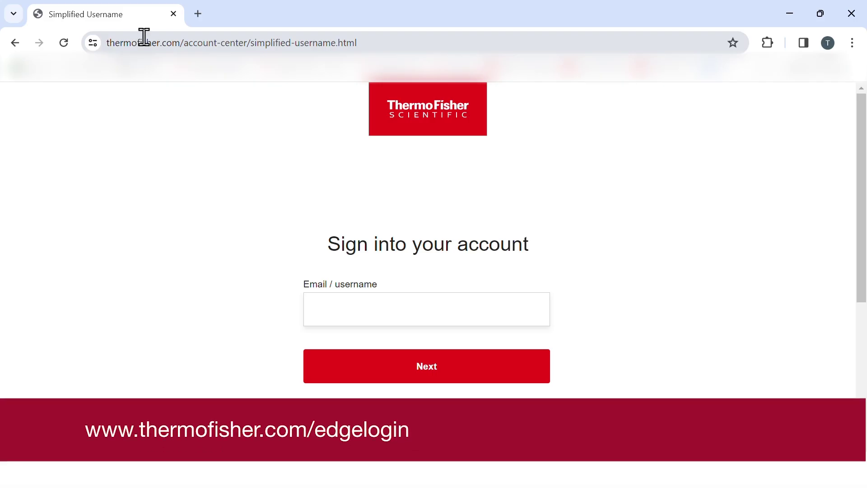
{"action": "scroll", "coordinate": [265, 302], "scroll_direction": "down", "scroll_amount": 2}
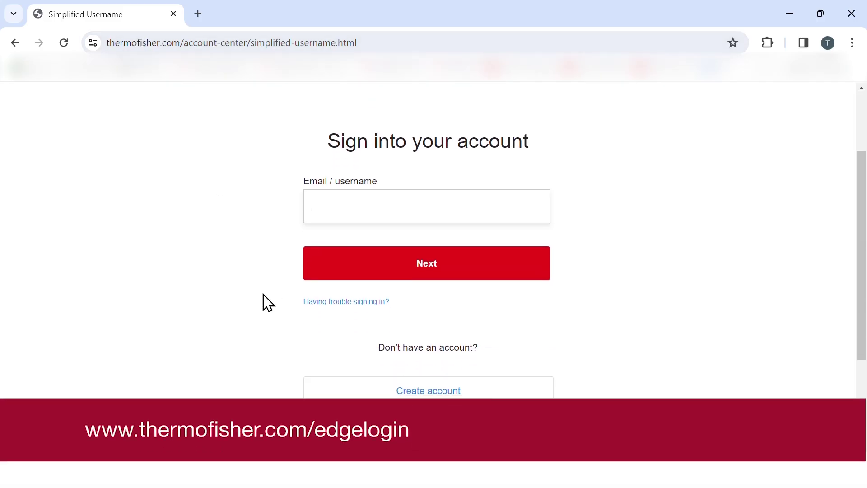
{"action": "scroll", "coordinate": [265, 302], "scroll_direction": "down", "scroll_amount": 1}
- Go from the sign-in page to the new-account registration form via Create account
{"action": "left_click", "coordinate": [441, 360]}
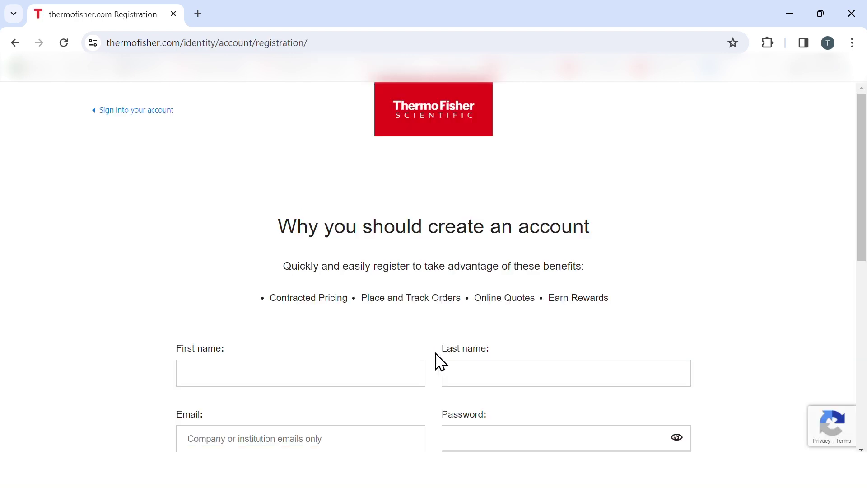
{"action": "scroll", "coordinate": [351, 349], "scroll_direction": "down", "scroll_amount": 2}
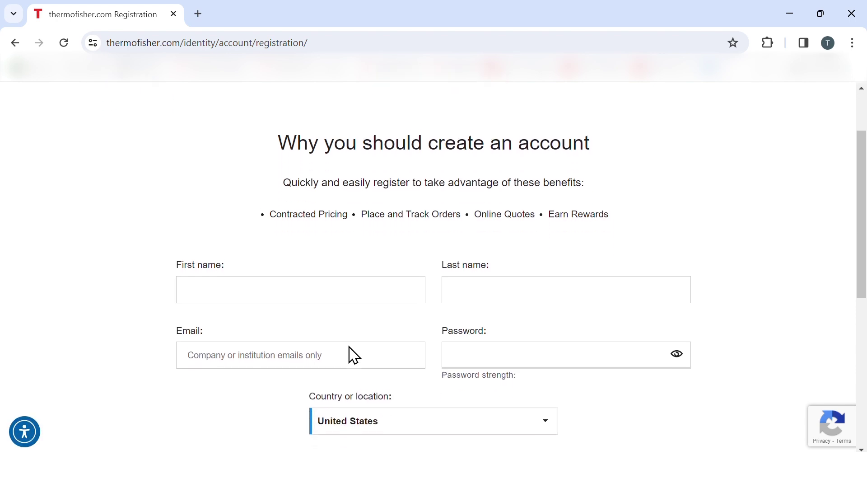
- Enter first name Immersive, last name Lab and the company email address
{"action": "left_click", "coordinate": [234, 270]}
{"action": "type", "text": "Immer"}
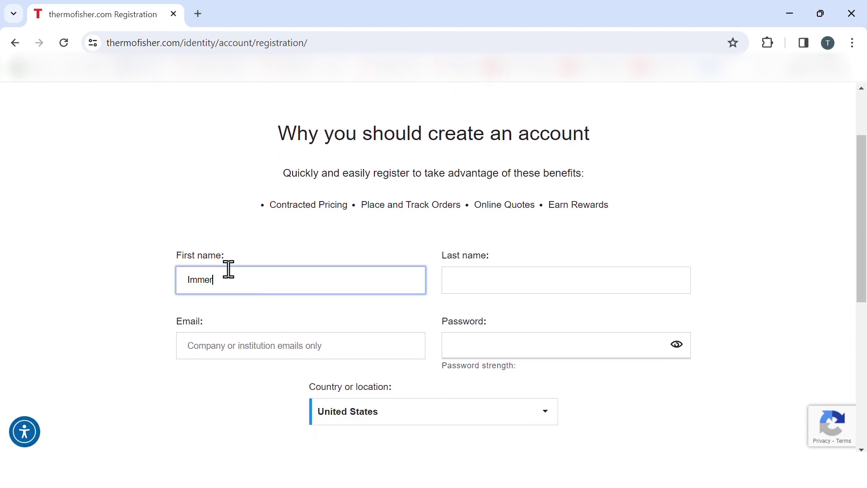
{"action": "type", "text": "sive"}
{"action": "left_click", "coordinate": [482, 276]}
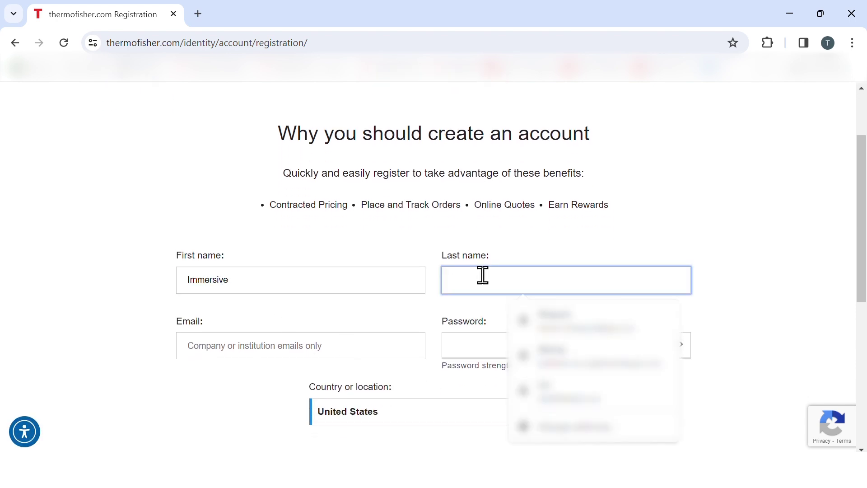
{"action": "type", "text": "Lab"}
{"action": "left_click", "coordinate": [247, 345]}
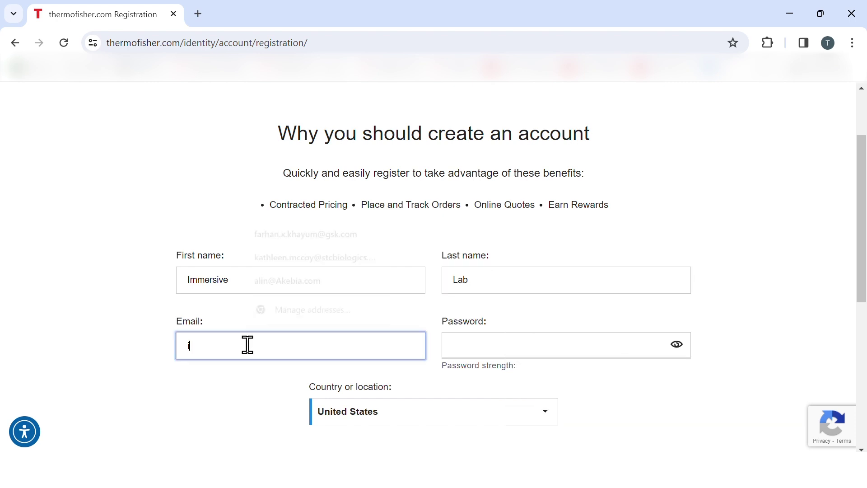
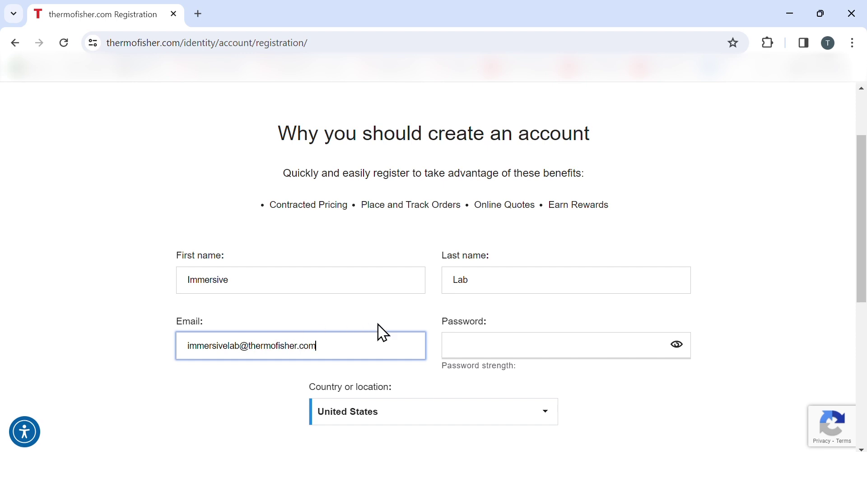
- Apply the suggested strong password, with company ThermoFisher-support and city Pittsburgh, and submit
{"action": "left_click", "coordinate": [458, 343]}
{"action": "left_click", "coordinate": [491, 393]}
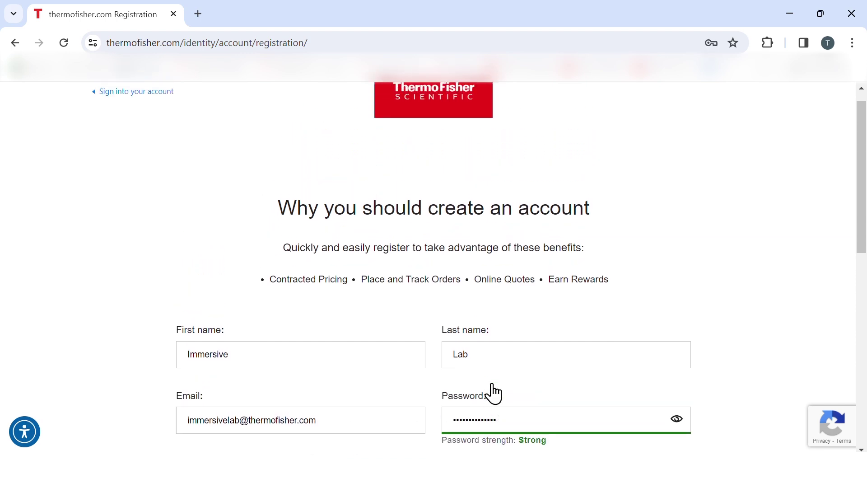
{"action": "scroll", "coordinate": [493, 393], "scroll_direction": "down", "scroll_amount": 3}
{"action": "scroll", "coordinate": [494, 393], "scroll_direction": "down", "scroll_amount": 1}
{"action": "scroll", "coordinate": [493, 393], "scroll_direction": "down", "scroll_amount": 1}
{"action": "scroll", "coordinate": [494, 393], "scroll_direction": "down", "scroll_amount": 1}
{"action": "scroll", "coordinate": [493, 394], "scroll_direction": "down", "scroll_amount": 1}
{"action": "scroll", "coordinate": [493, 394], "scroll_direction": "down", "scroll_amount": 1}
{"action": "left_click", "coordinate": [429, 331]}
- Resubmit Create account and wait for the Instruments dashboard to load
{"action": "left_click", "coordinate": [429, 331]}
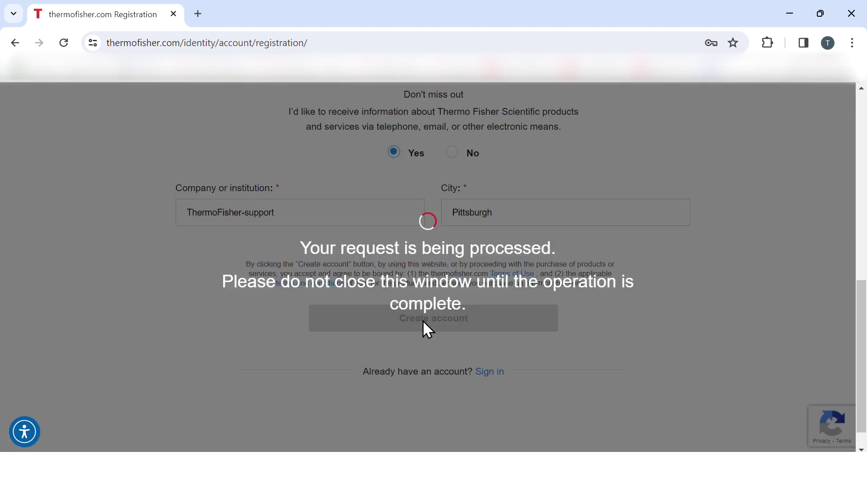